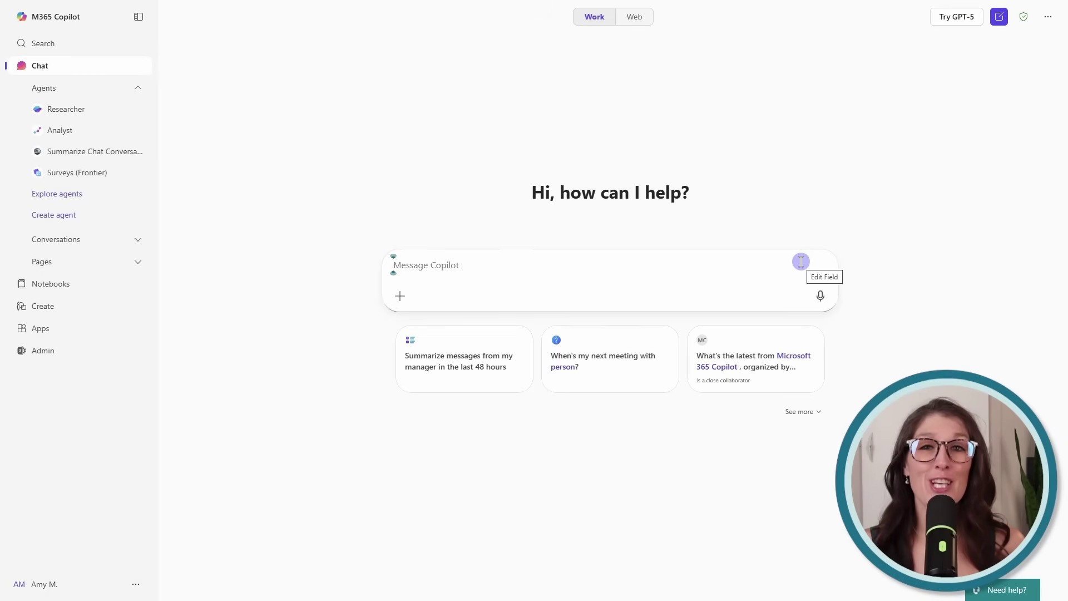
Turn on GPT-5 and send 'Help me brainstorm a level 3 puppy training curriculum.'
click(975, 21)
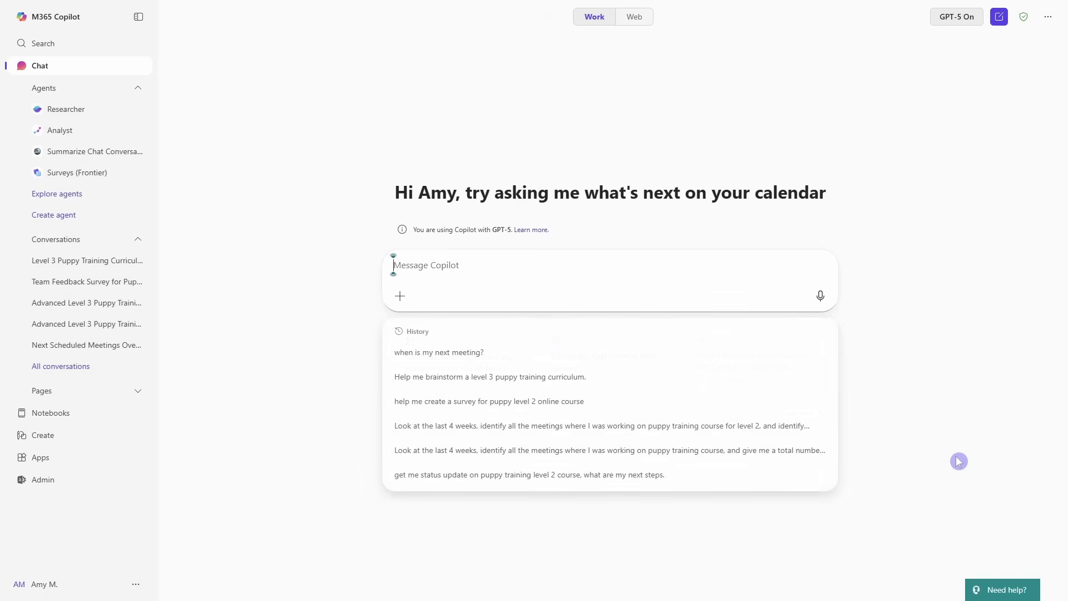
text(Help me brainstorm a level 3 puppy training curriculum.)
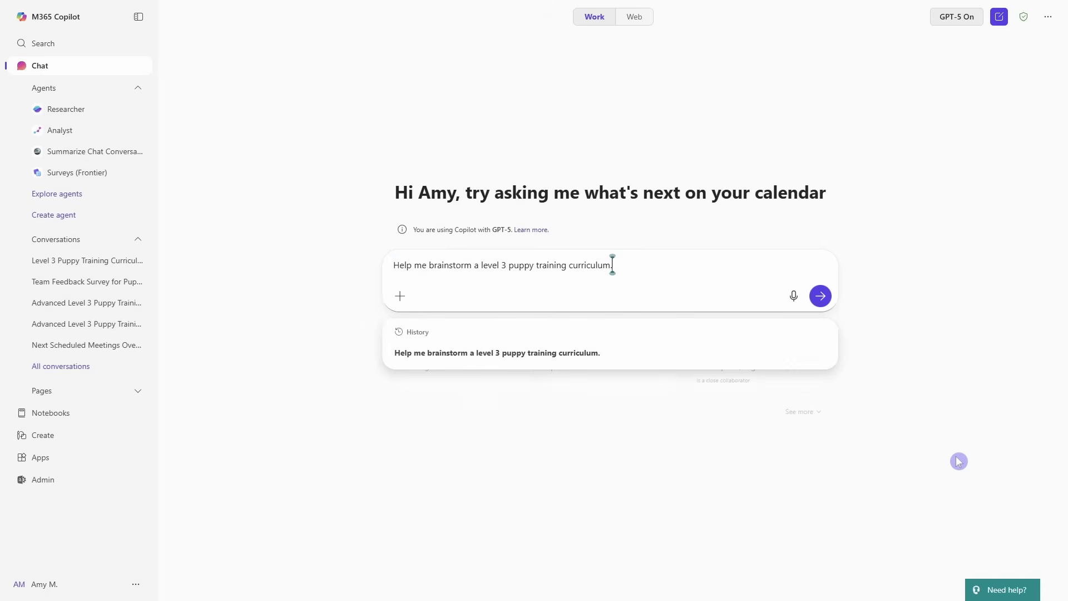
key(Return)
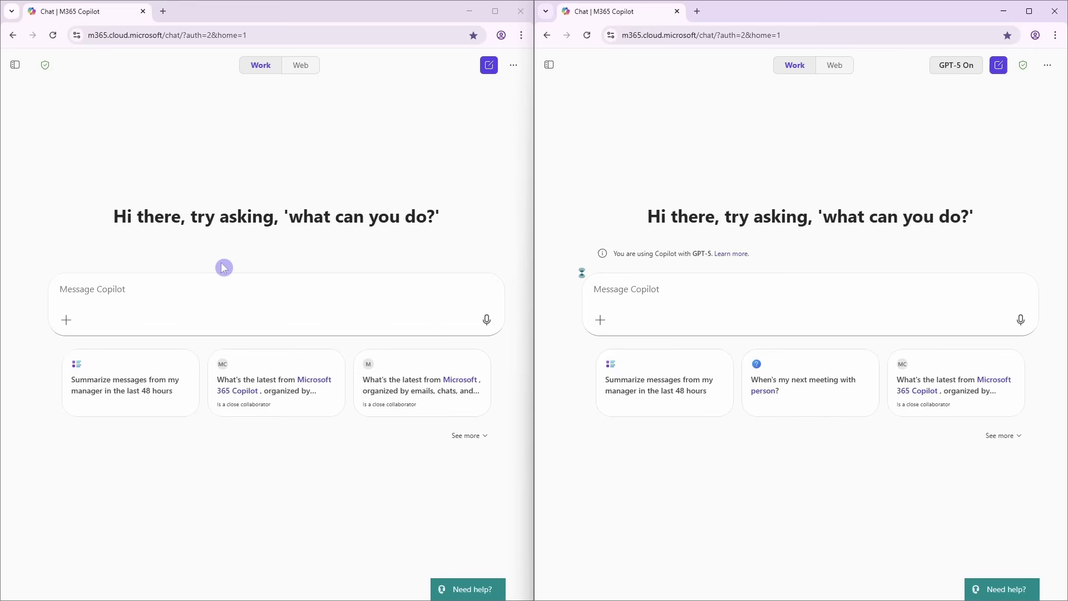
Ask 'when is my next meeting' in both the standard chat and the GPT-5 chat
click(260, 287)
text(when is my next meeting)
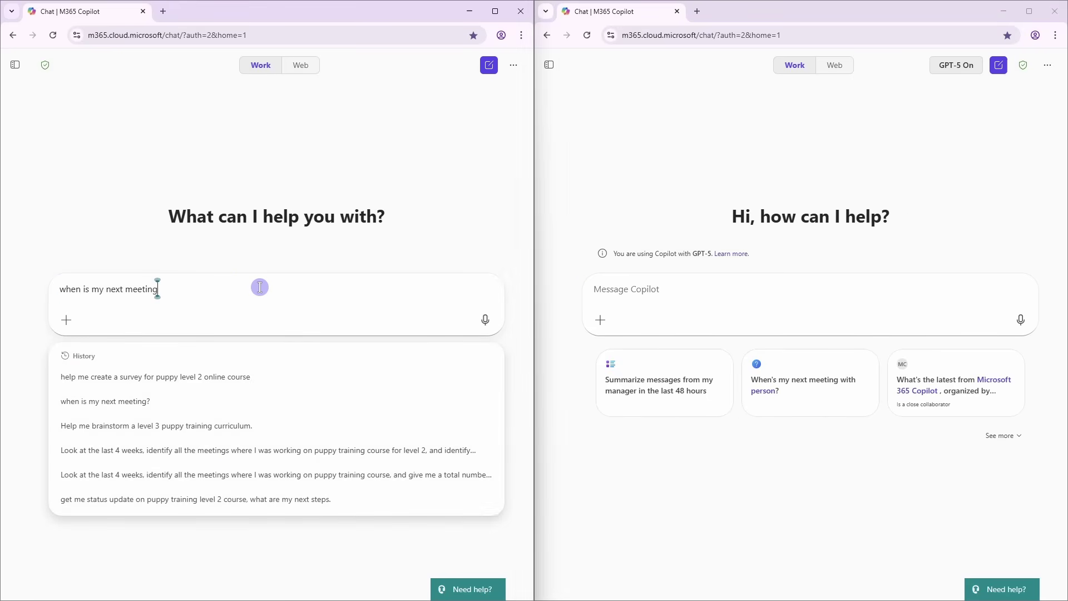
click(485, 319)
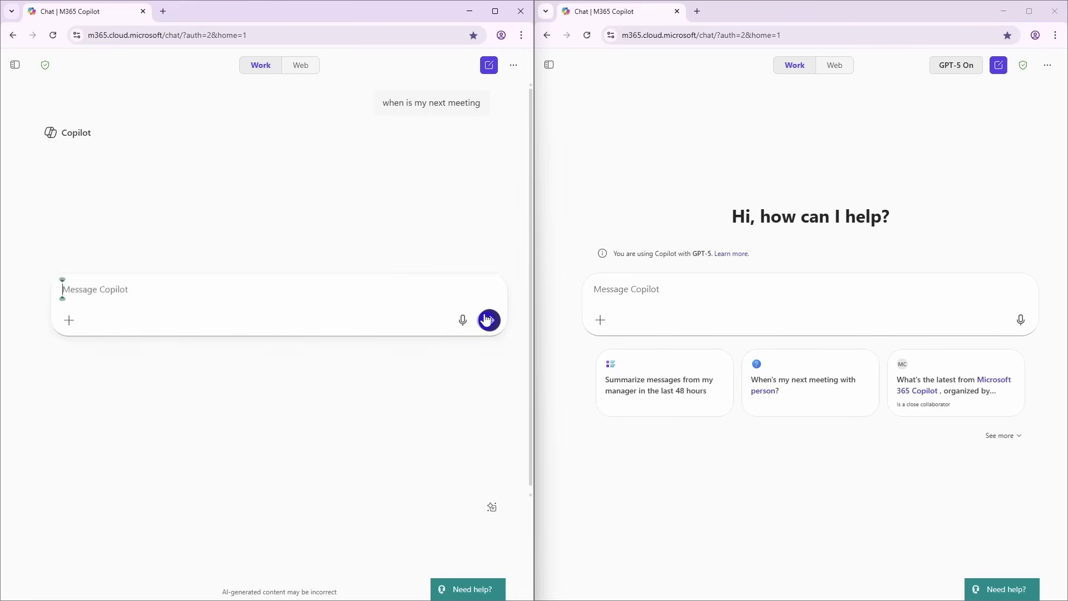
click(631, 289)
text(when is my next meeting)
click(1014, 319)
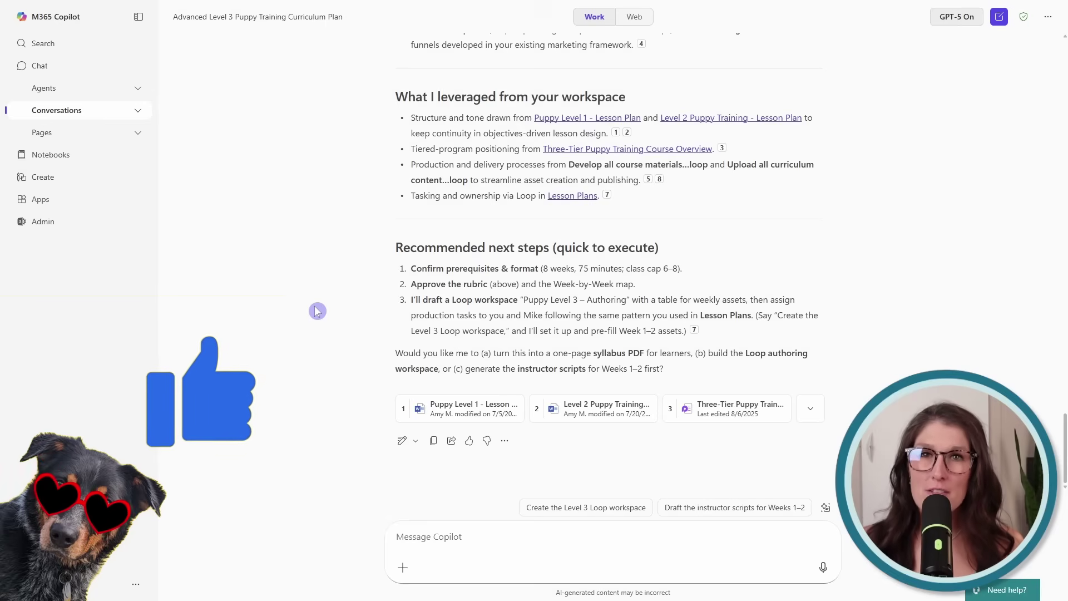
Expand the Agents list in the left sidebar beside the curriculum plan
click(138, 89)
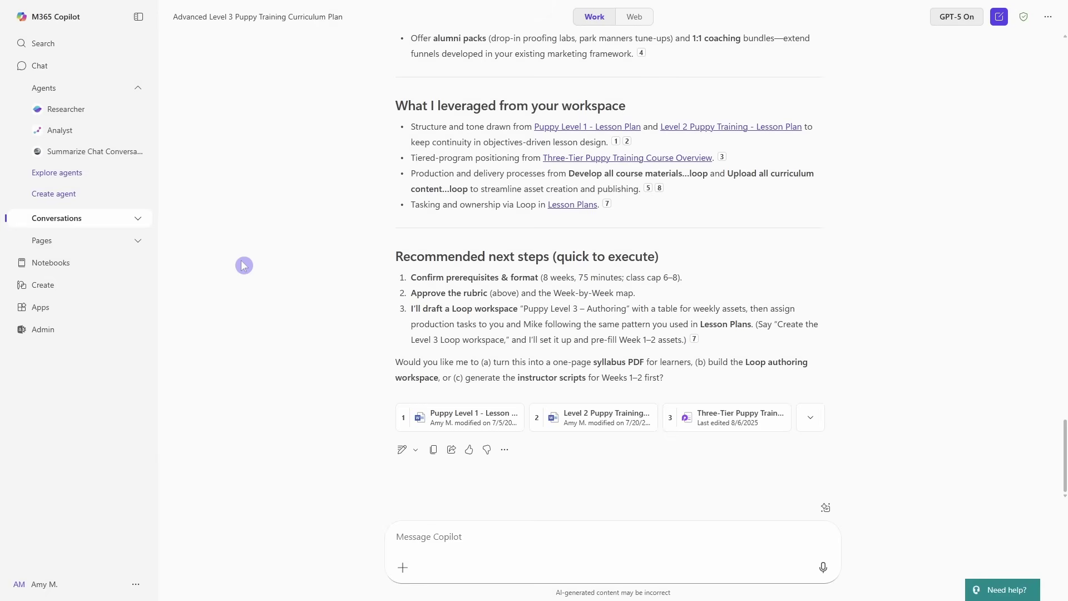
Add and pin the Surveys (Frontier) agent, then request a puppy course launch feedback survey
click(81, 179)
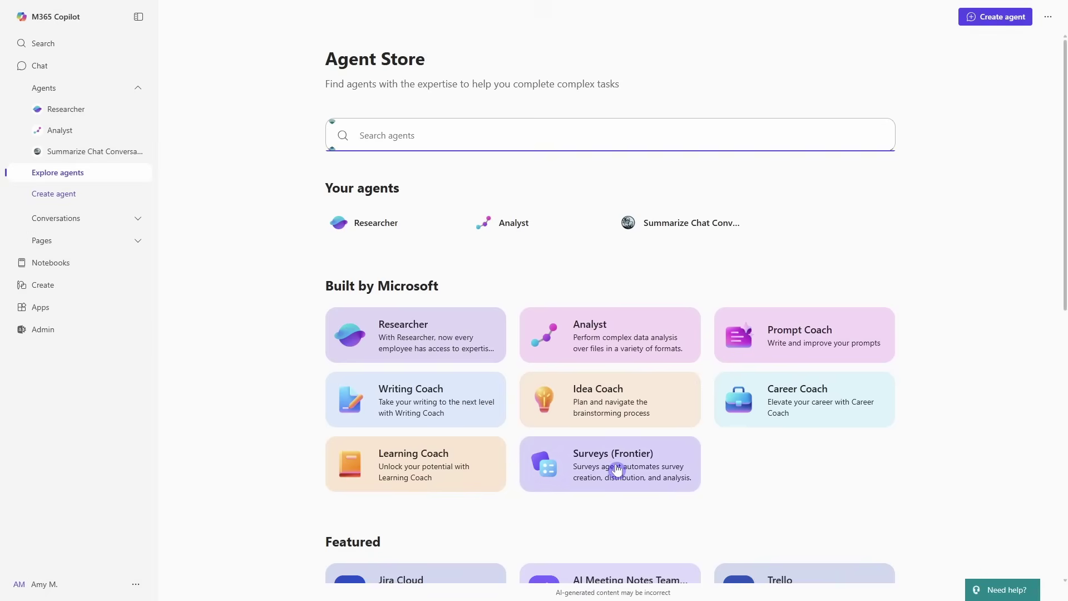
click(683, 455)
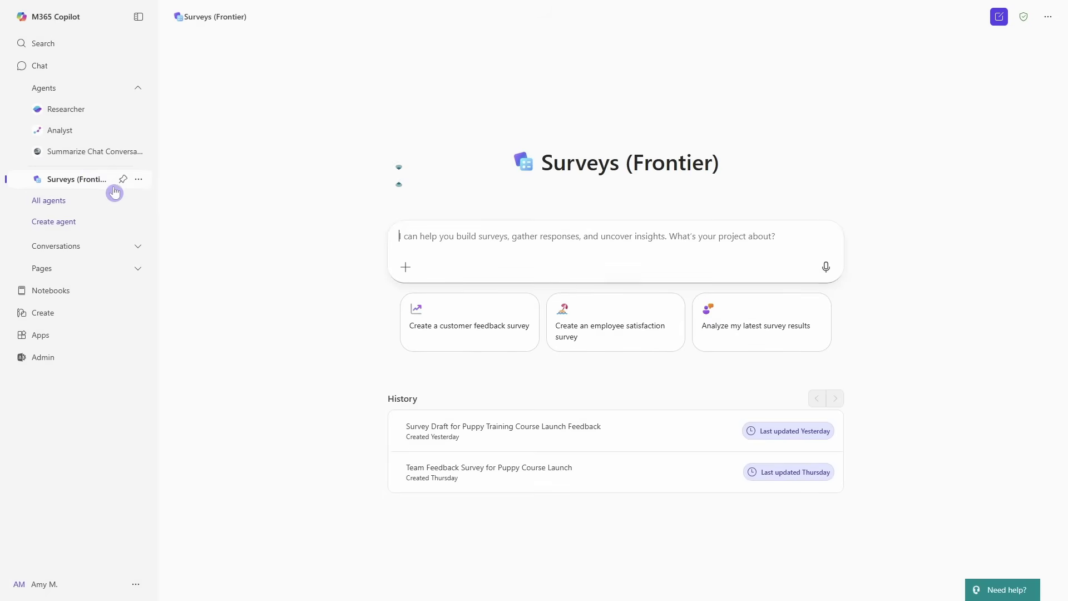
click(124, 180)
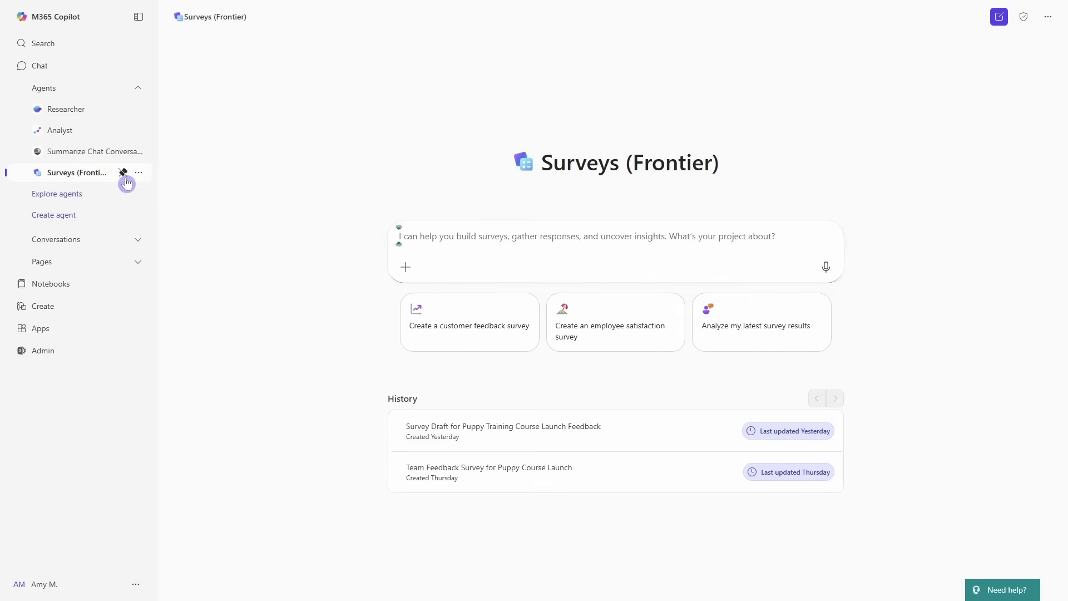
click(138, 88)
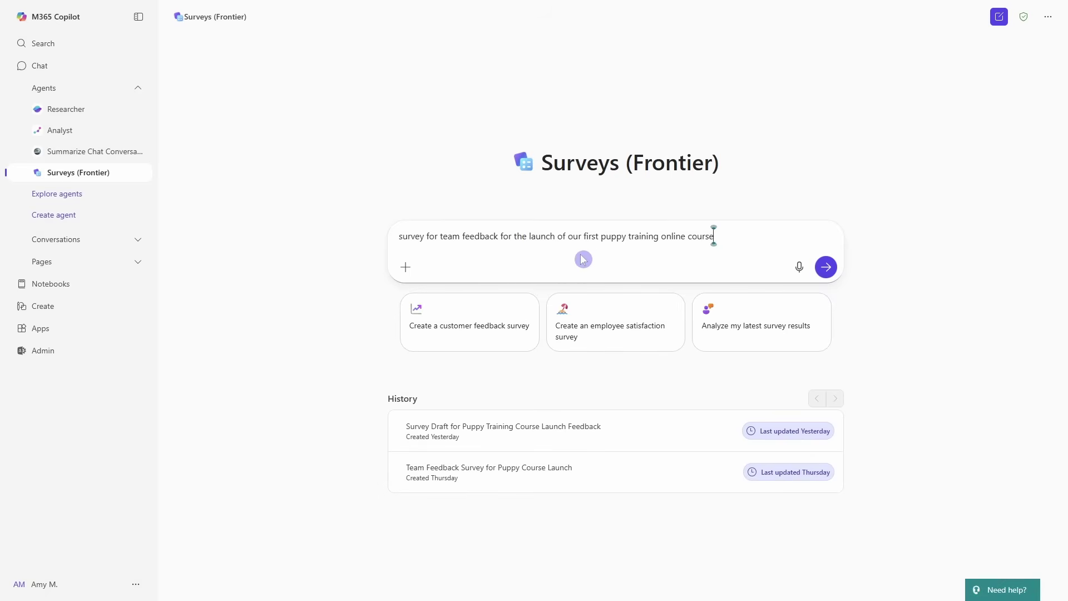
key(Return)
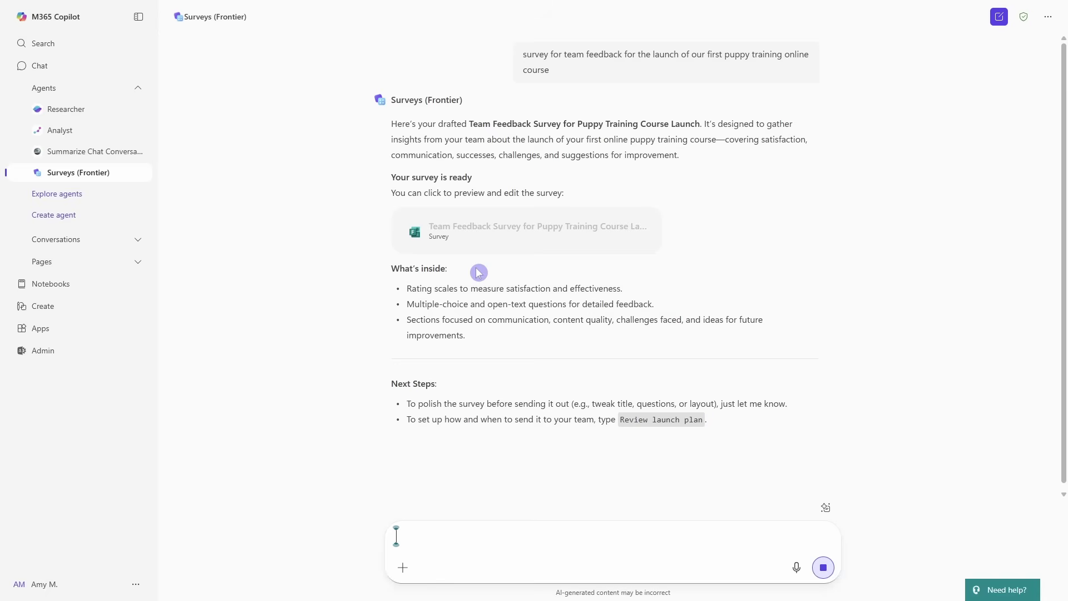
Preview the drafted Team Feedback Survey and scroll through its rating and checklist questions
click(500, 226)
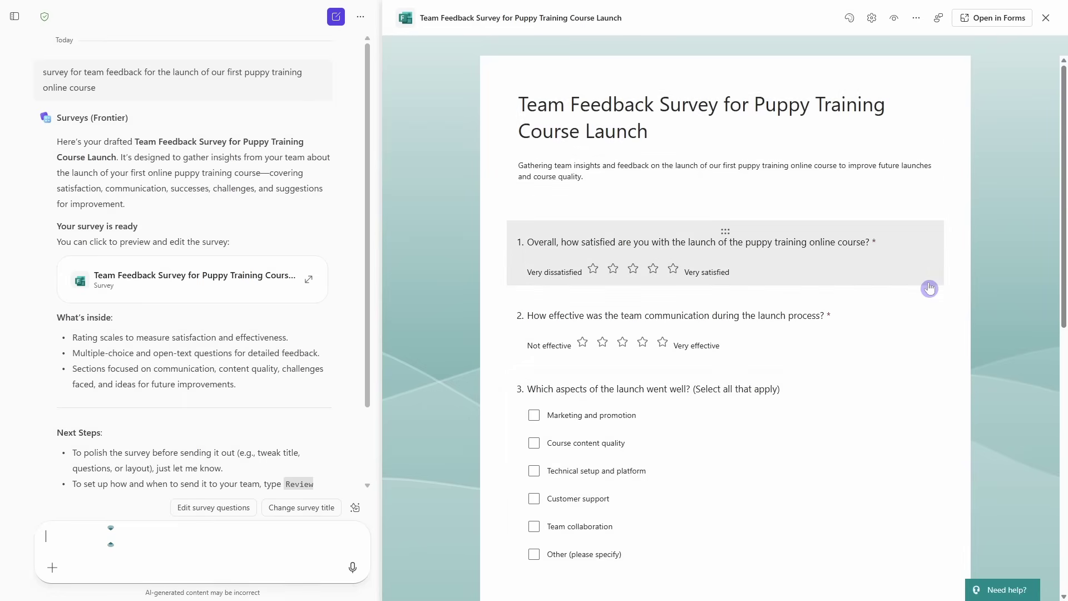
scroll(318, 311, down, 1)
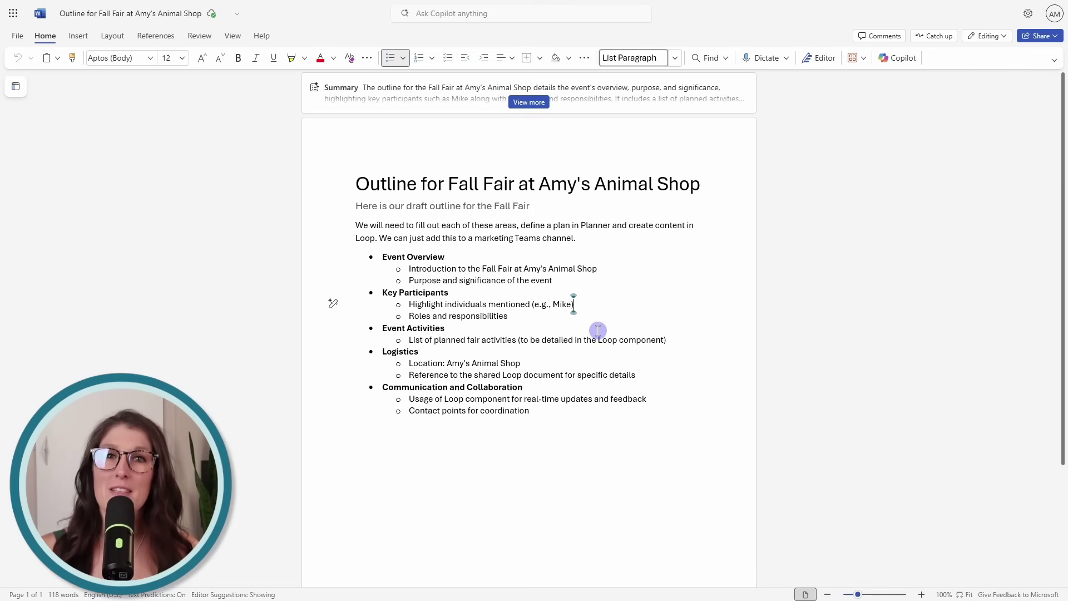
Open Word's Copilot pane on the Fall Fair outline and start a Summarize Chat Conversations chat
click(910, 67)
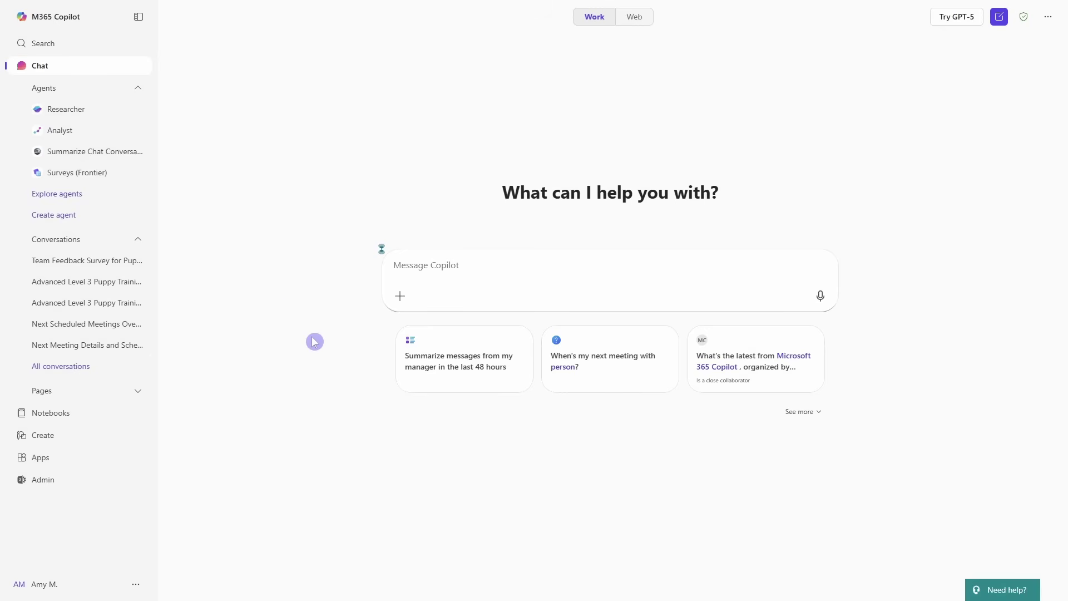
click(96, 152)
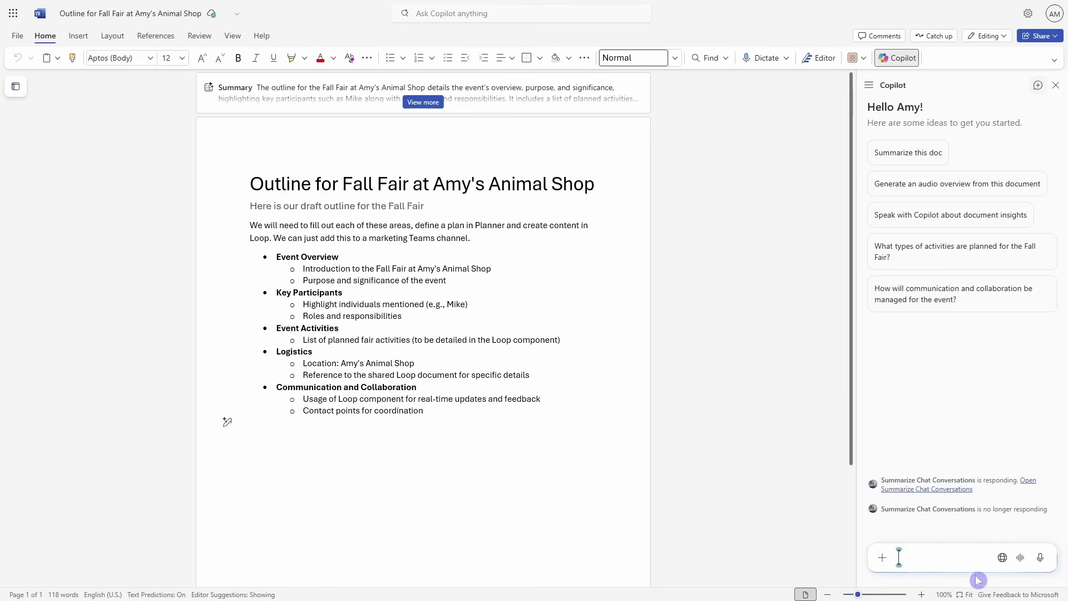
@-mention the Summarize Chat Conversations agent in the document's Copilot chat
text(@)
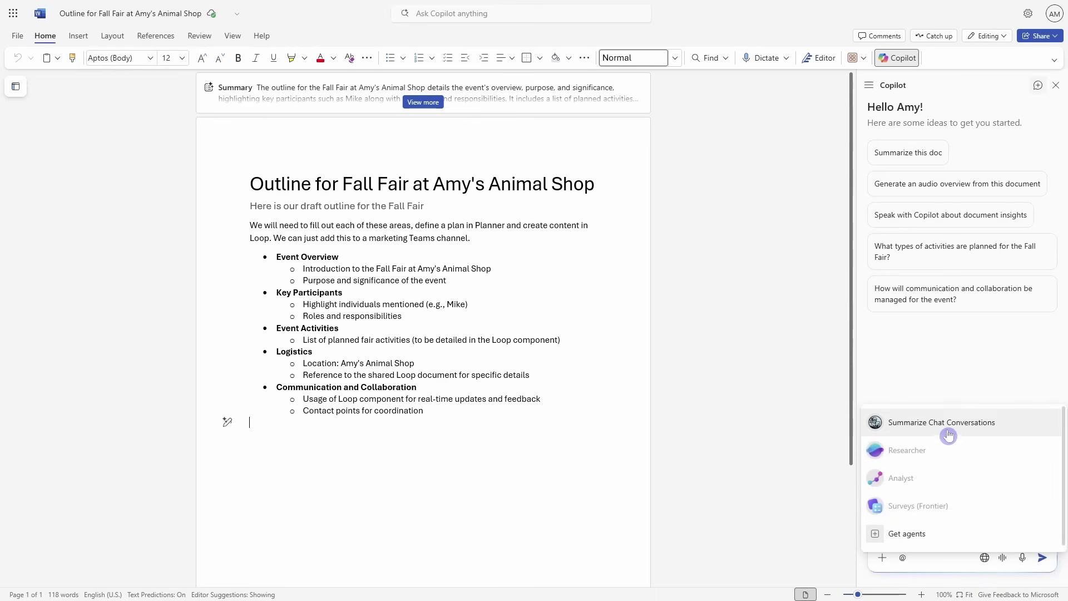
click(948, 427)
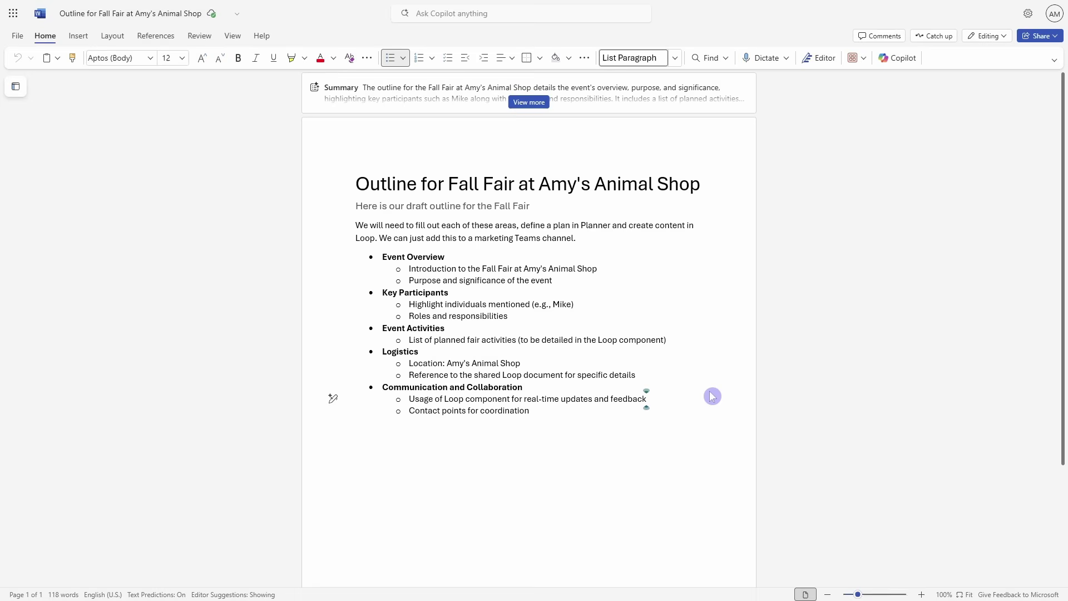
Reopen Copilot, expand the document summary, and request an audio overview of the Fall Fair outline
click(897, 60)
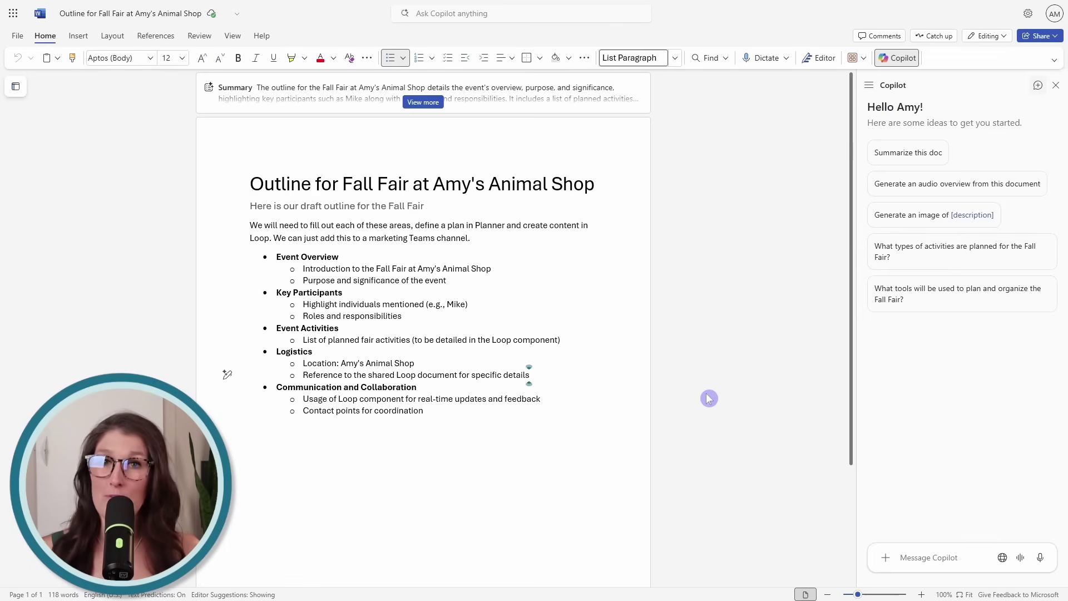
click(430, 102)
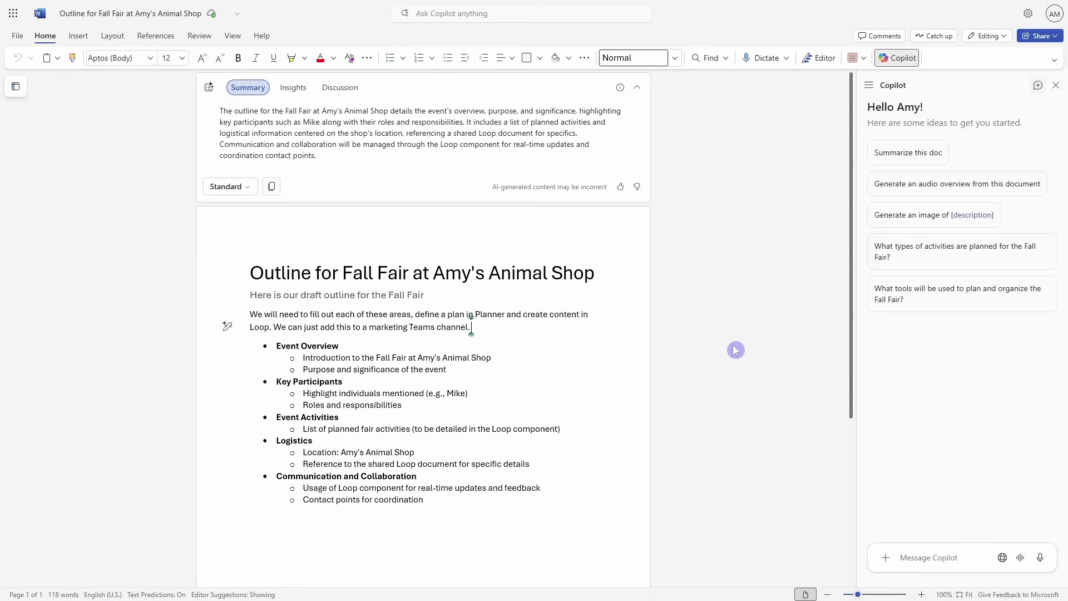
click(908, 193)
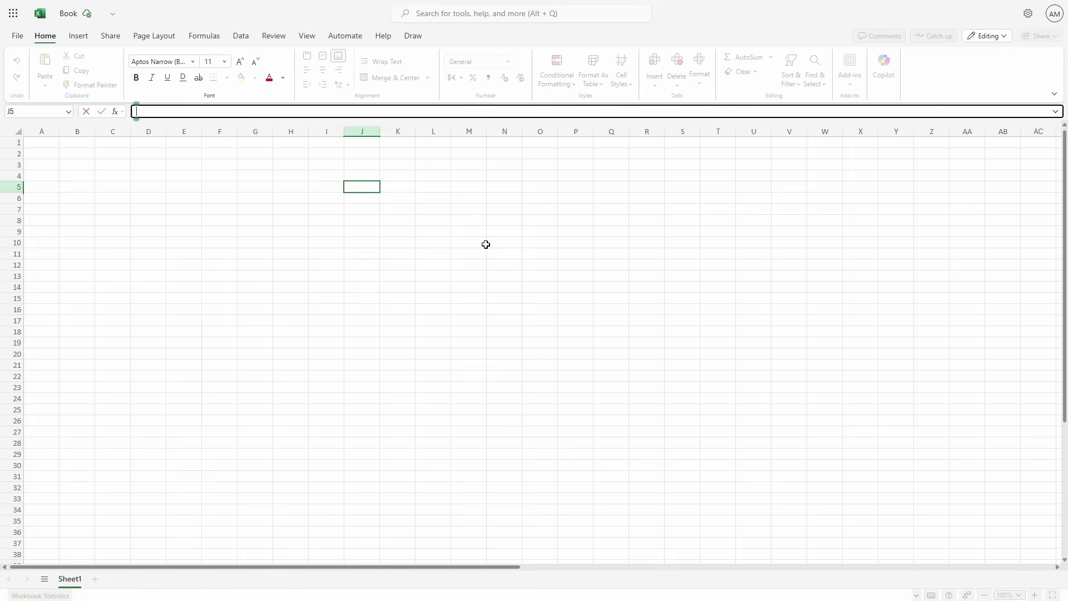
text(=Copilot)
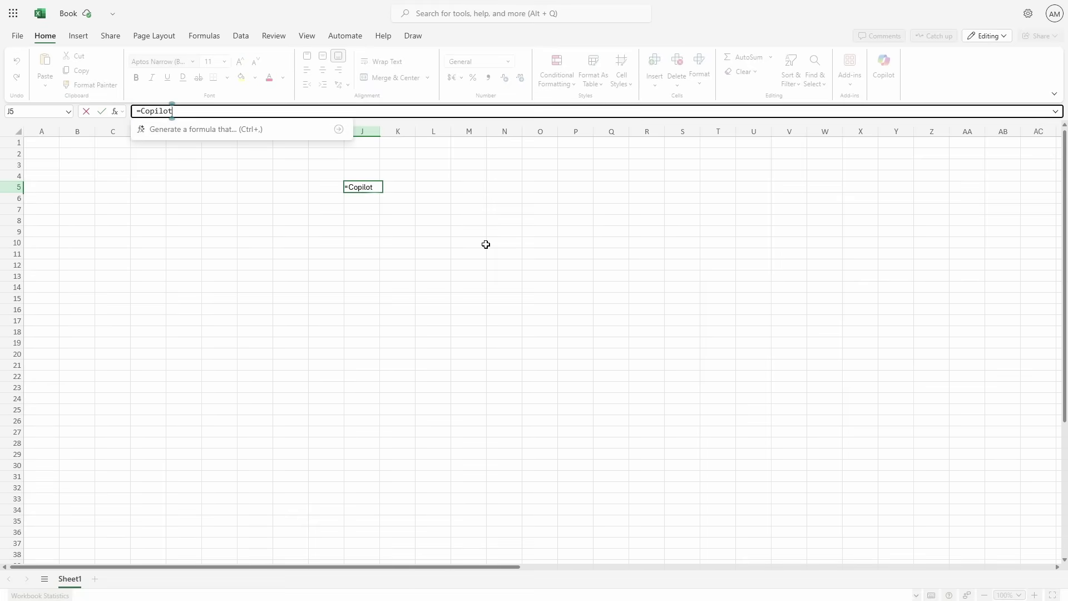
key(Escape)
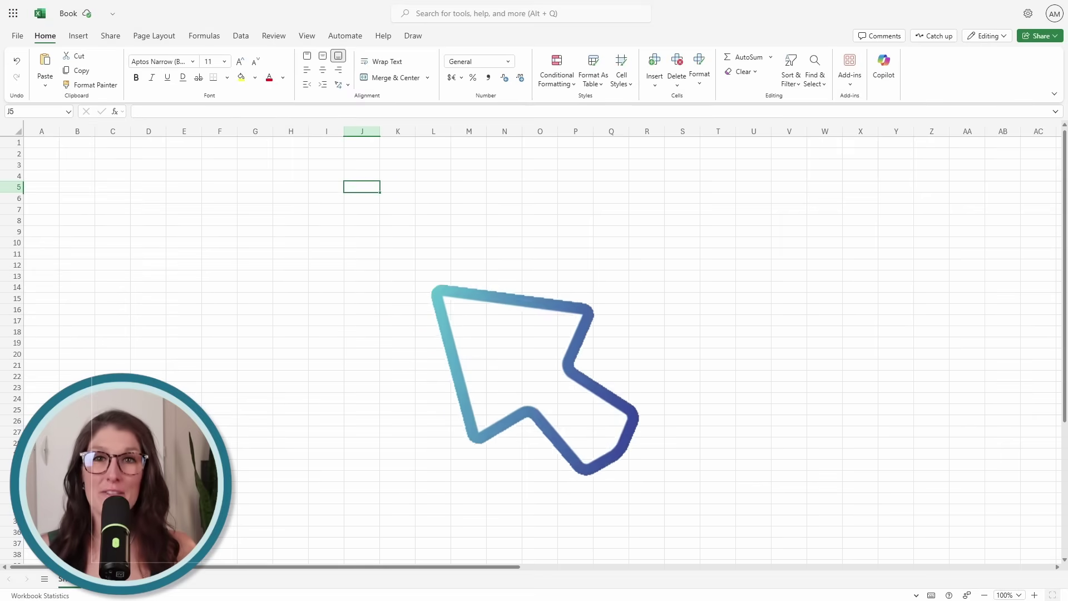